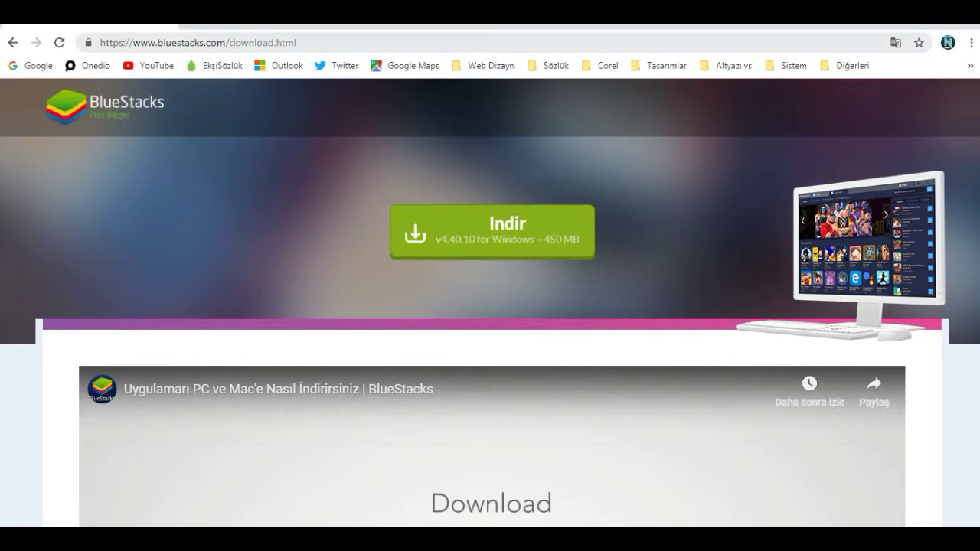
# - Start downloading the BlueStacks v4.40.10 installer for Windows from the BlueStacks download page
pyautogui.click(182, 48)
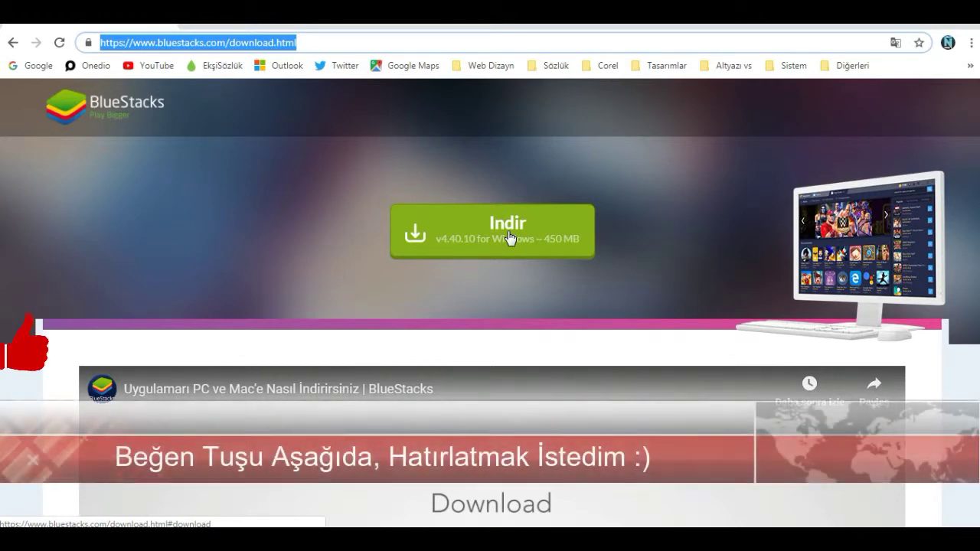
pyautogui.click(509, 239)
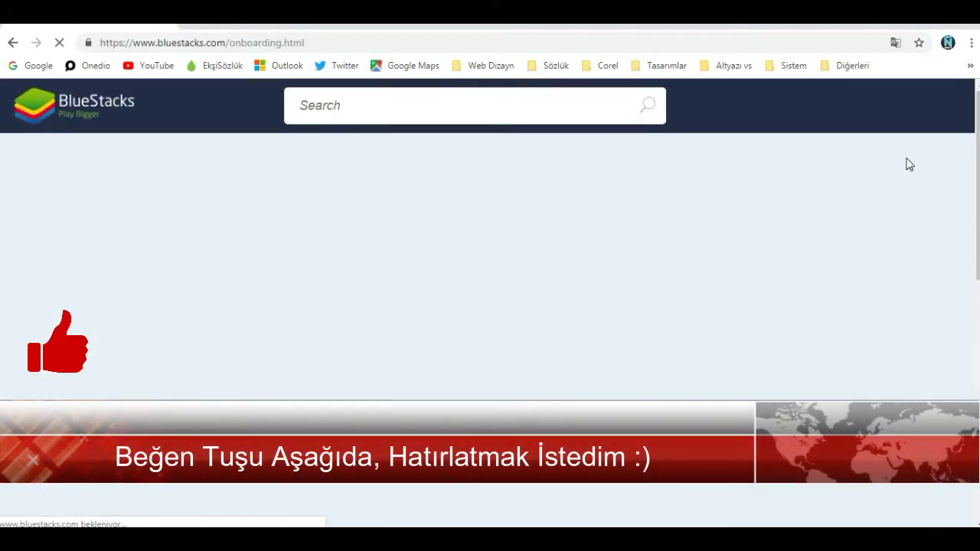
pyautogui.click(620, 130)
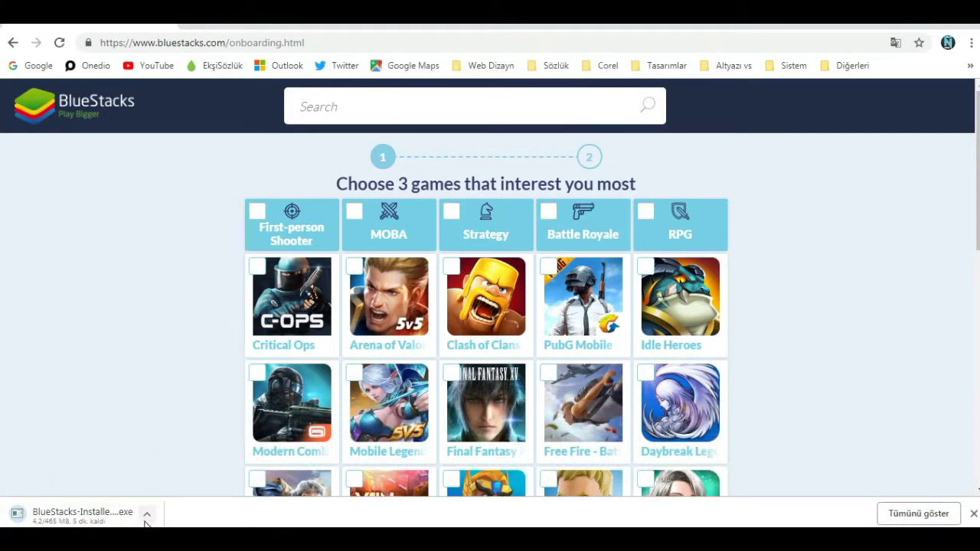
# - Cancel the running BlueStacks installer download and dismiss its download notice
pyautogui.click(147, 515)
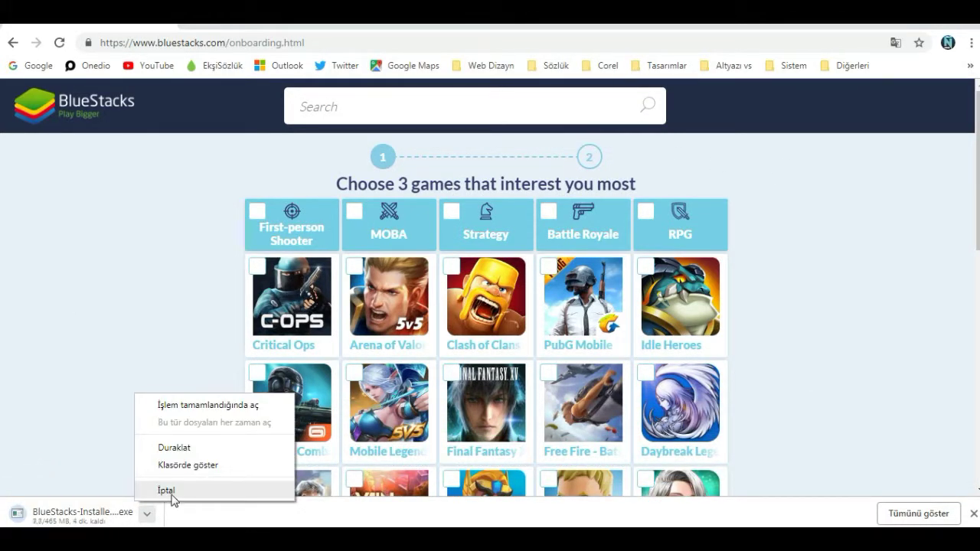
pyautogui.click(172, 495)
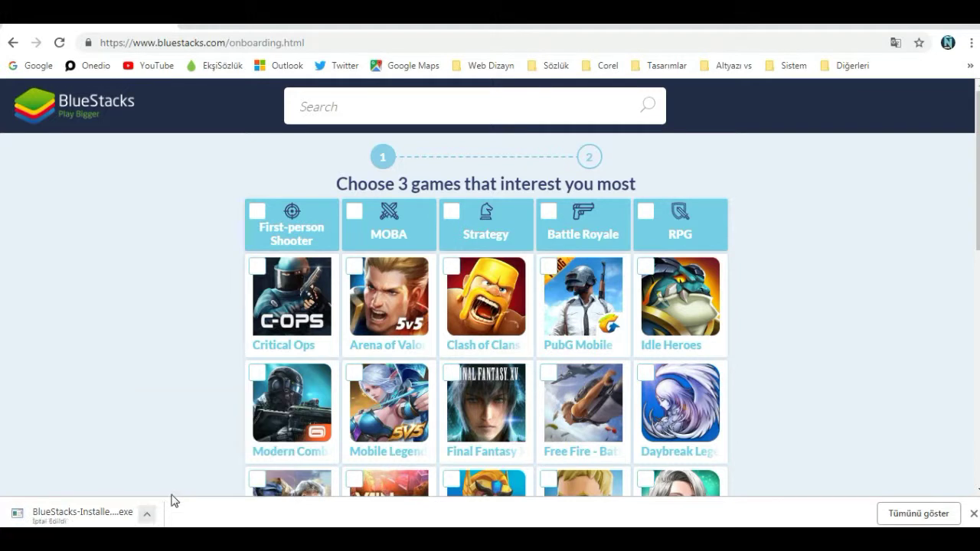
pyautogui.click(974, 513)
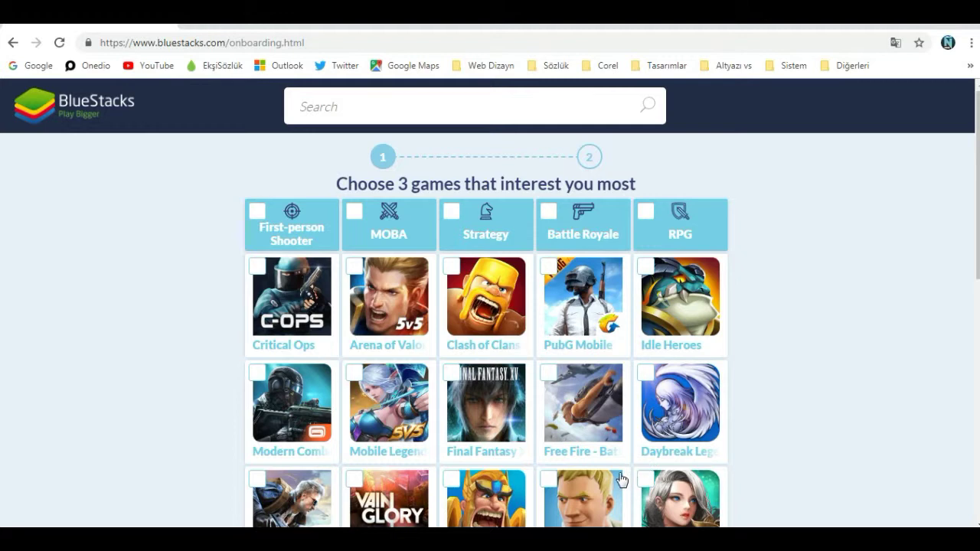
pyautogui.scroll(-2, 621, 480)
pyautogui.scroll(1, 610, 394)
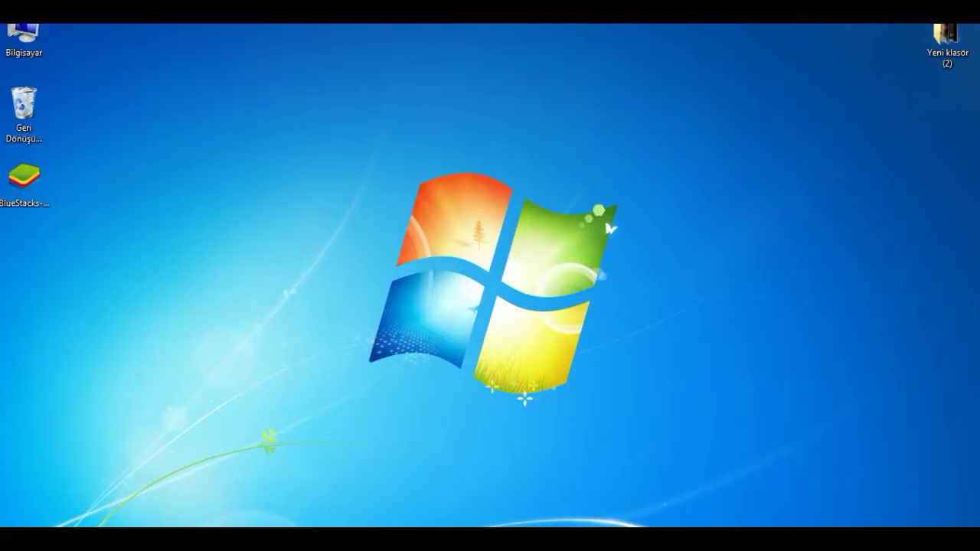
# - Launch the BlueStacks installer saved on the desktop and allow it to run
pyautogui.click(21, 187)
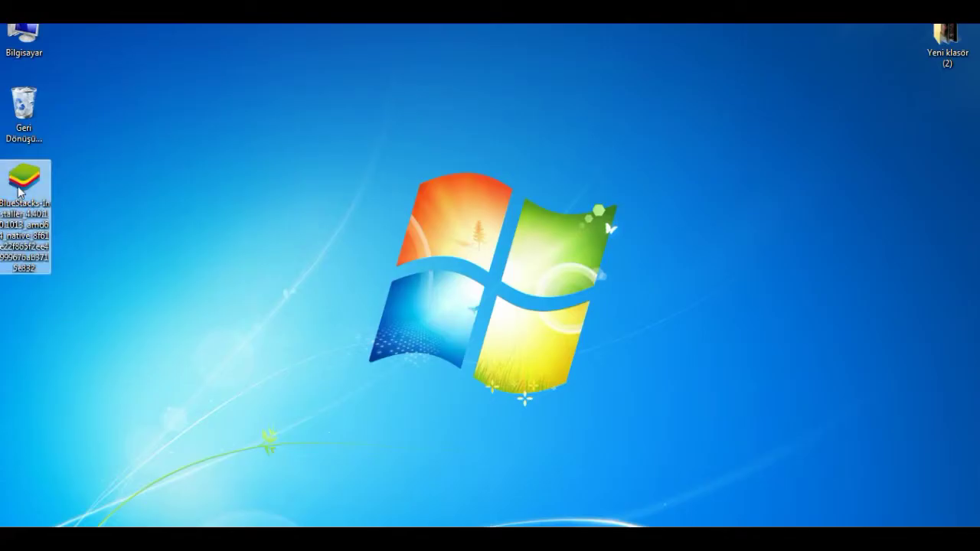
pyautogui.doubleClick(21, 190)
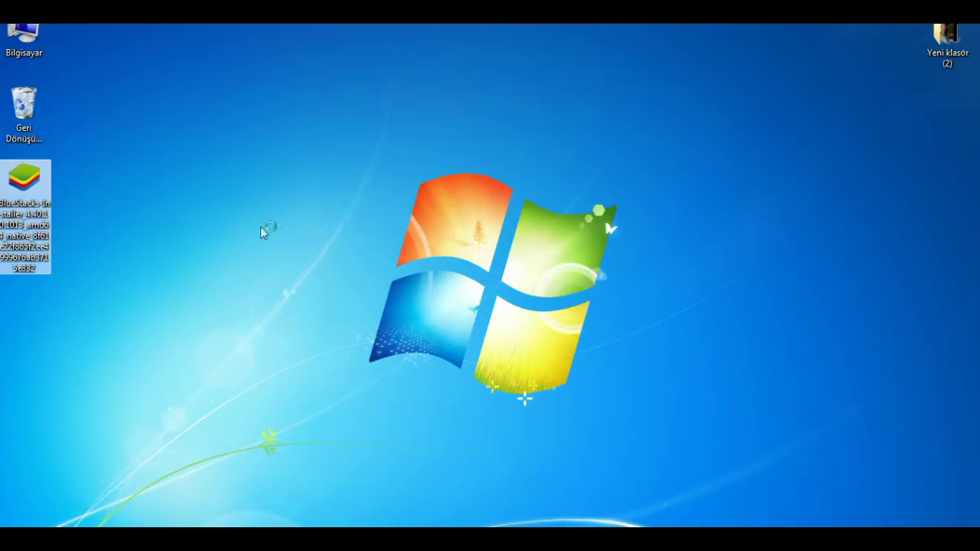
pyautogui.click(527, 288)
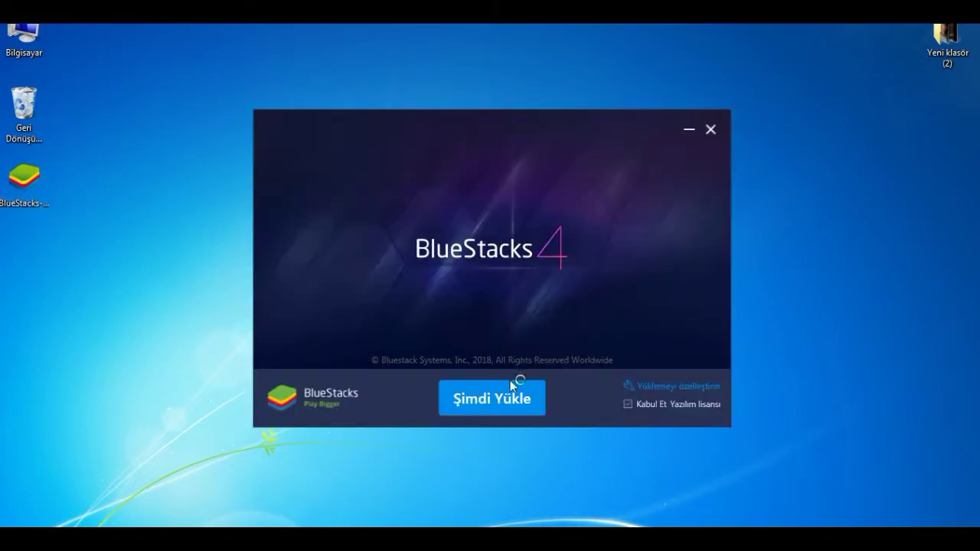
# - Install BlueStacks with its data folder at C:\ProgramData\BlueStacks through the custom installation options, and finish the setup
pyautogui.click(691, 388)
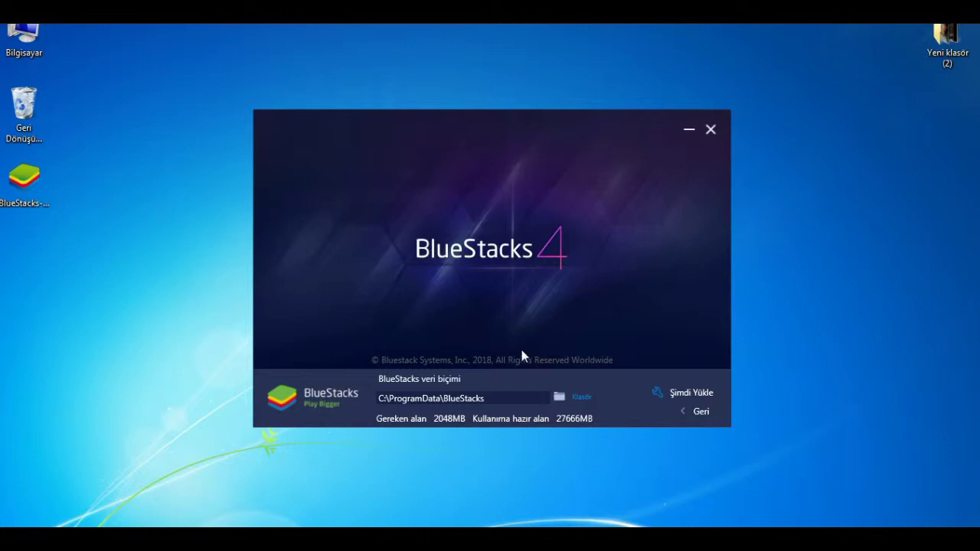
pyautogui.click(685, 396)
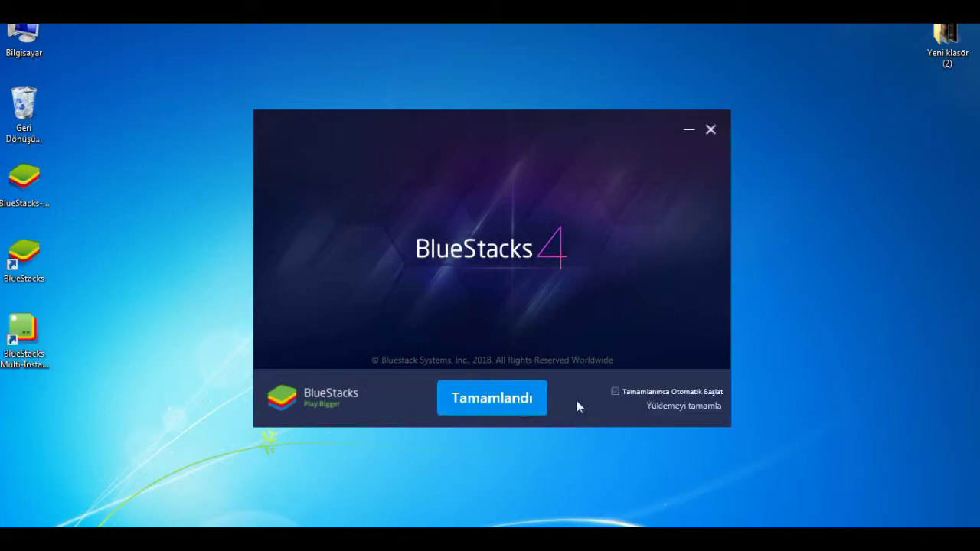
pyautogui.click(470, 400)
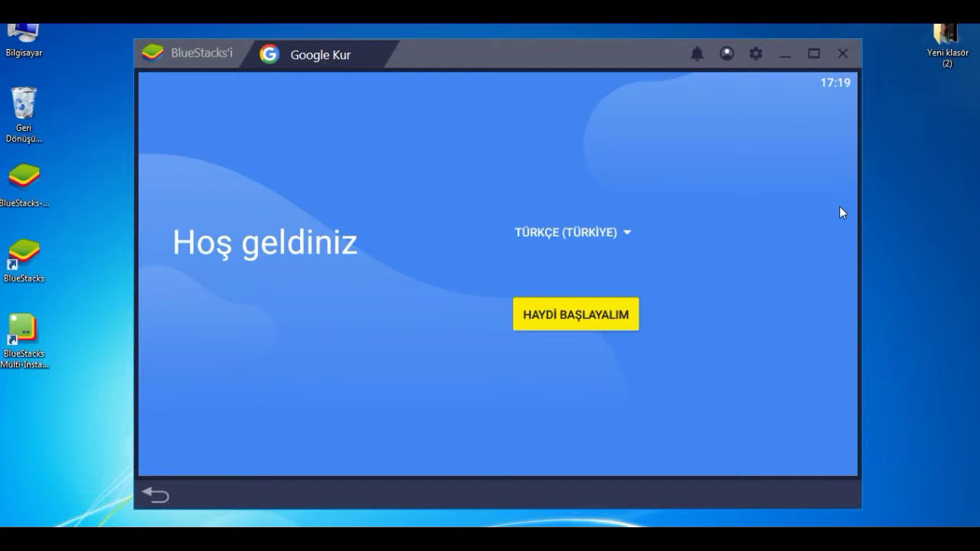
# - Complete the Google account sign-in, agree to the phone number services, and start using BlueStacks
pyautogui.click(595, 320)
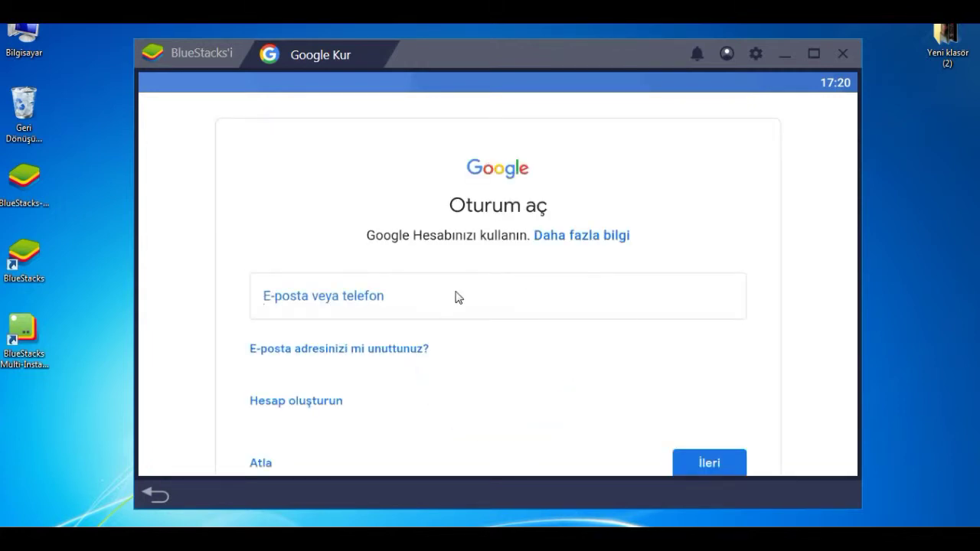
pyautogui.click(418, 300)
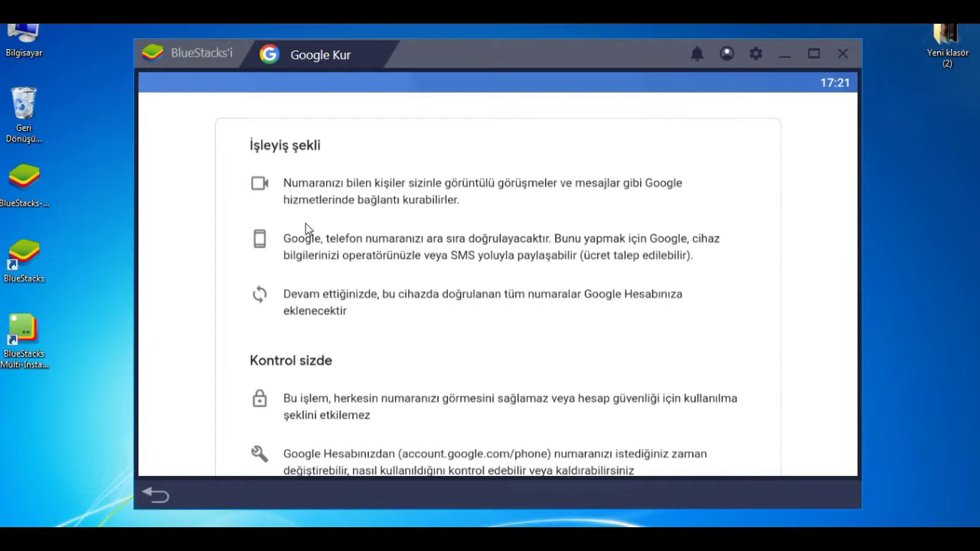
pyautogui.scroll(-3, 403, 288)
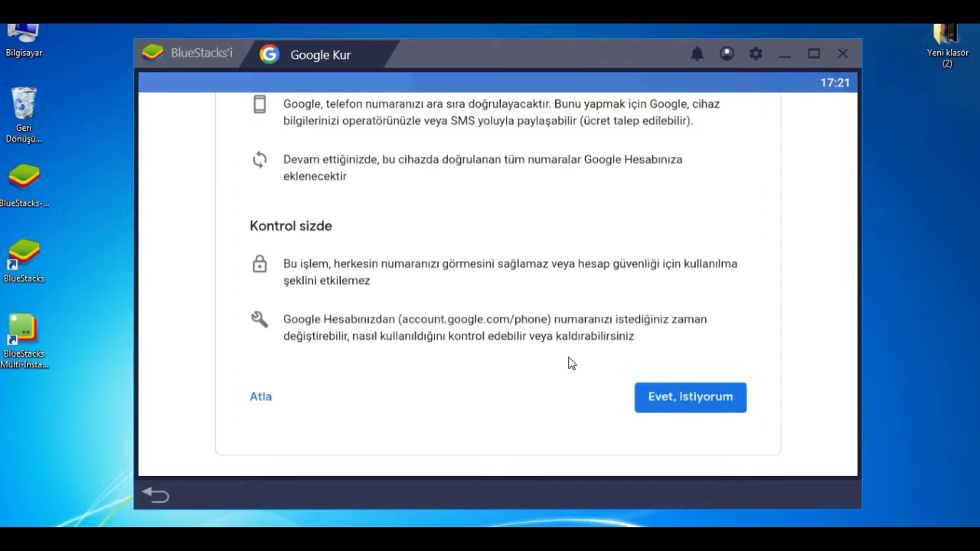
pyautogui.click(679, 400)
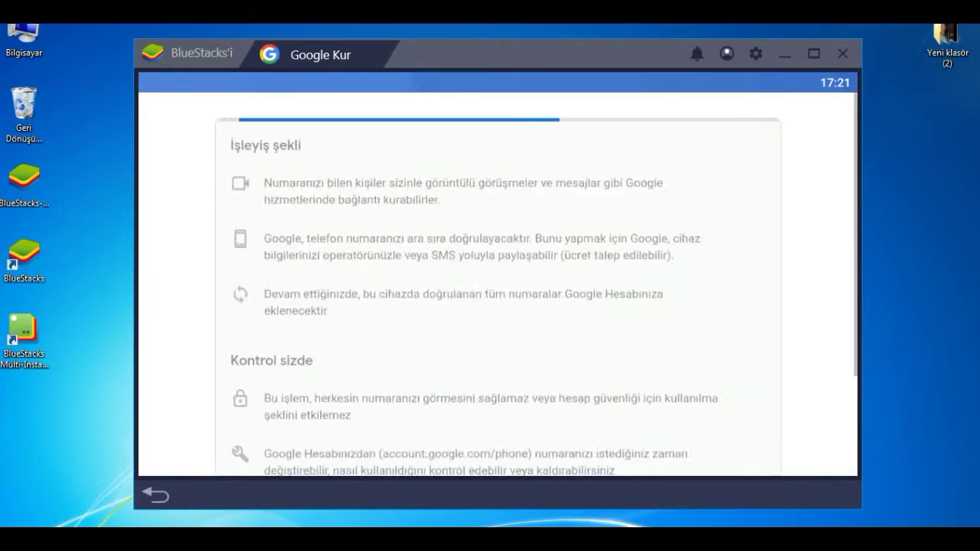
pyautogui.click(677, 426)
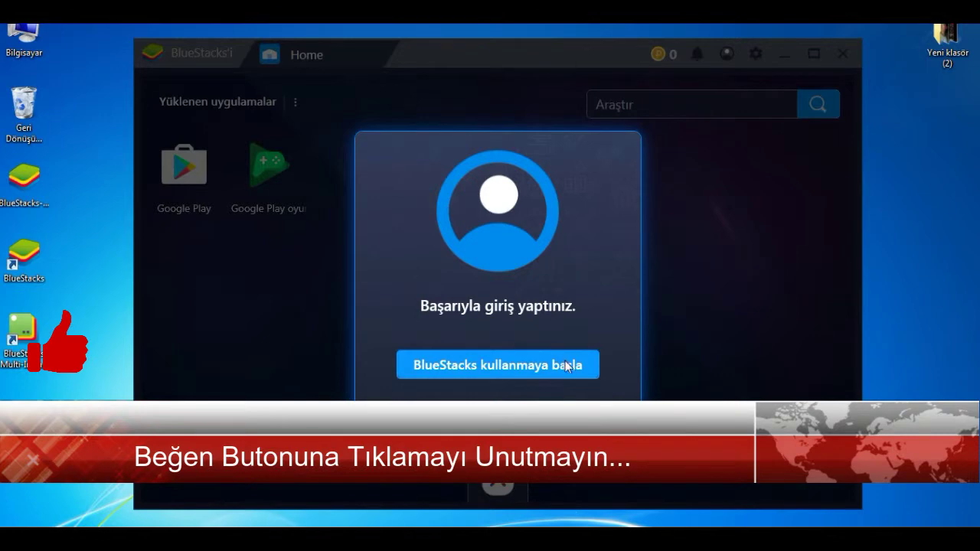
pyautogui.click(564, 360)
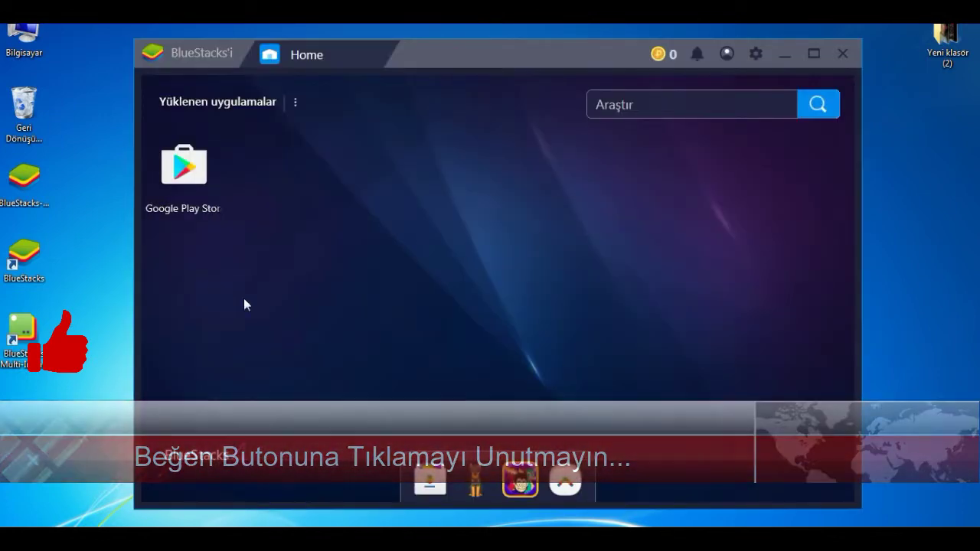
# - Search the apps for "pubg" and open the Google Play page of PUBG Mobile by Tencent Games
pyautogui.click(730, 105)
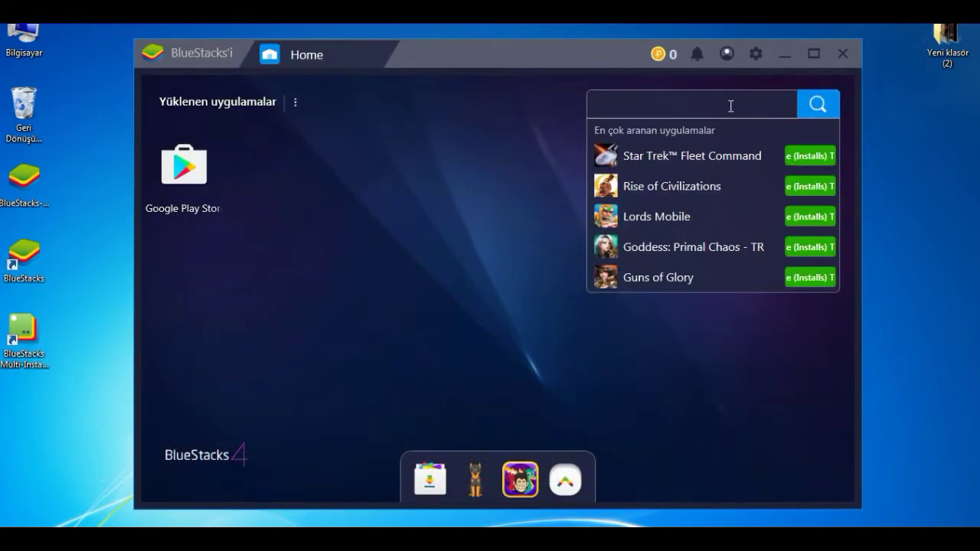
pyautogui.write('pubg')
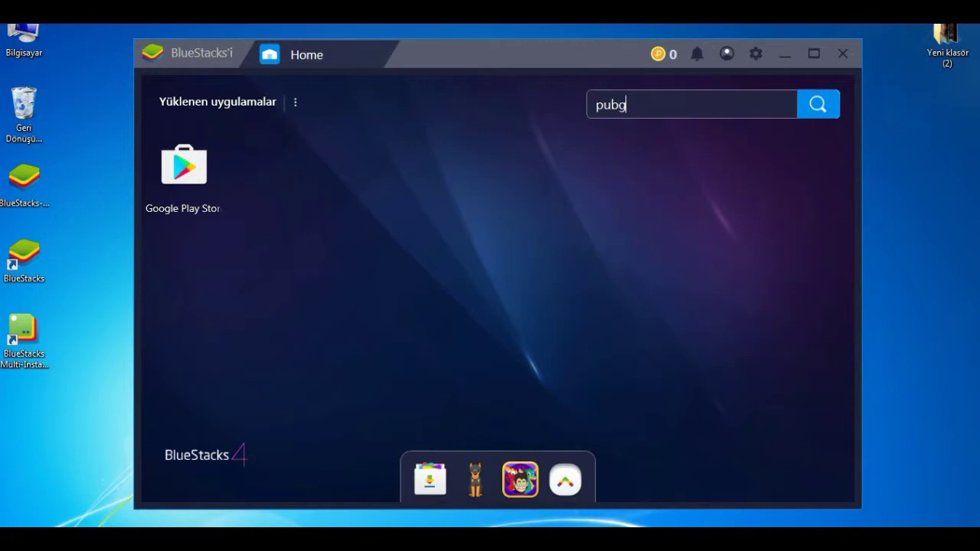
pyautogui.press('Return')
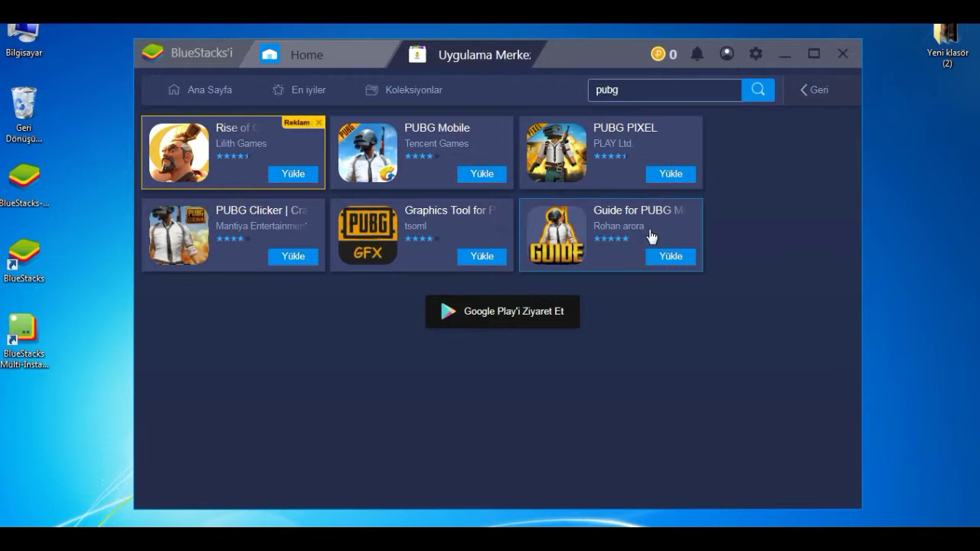
pyautogui.click(483, 175)
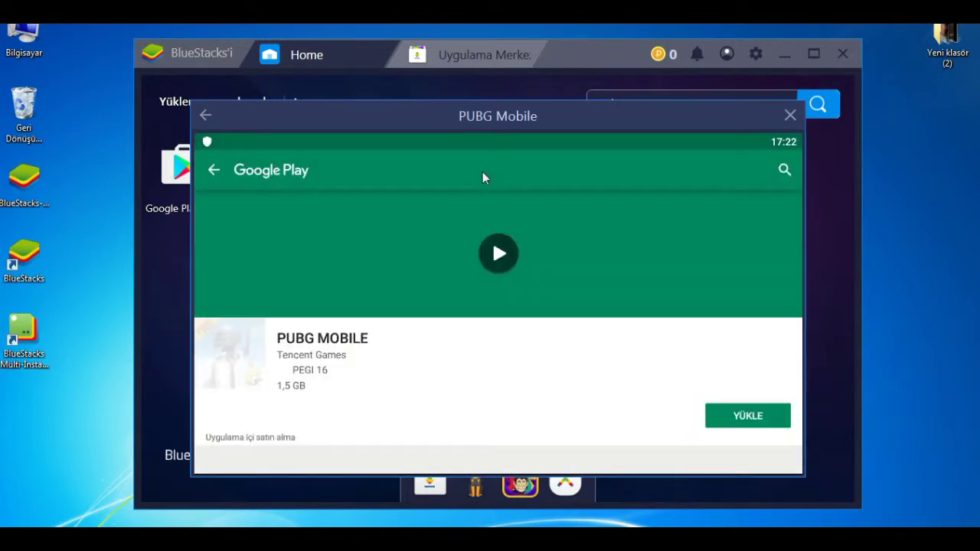
# - Install PUBG MOBILE from Google Play, accepting the large download with the wireless-only option enabled
pyautogui.scroll(-3, 540, 285)
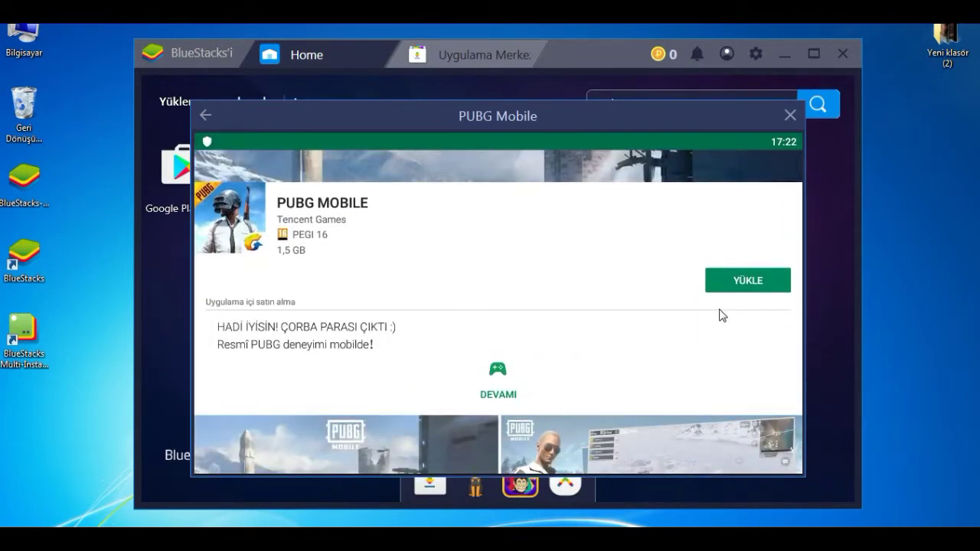
pyautogui.click(737, 276)
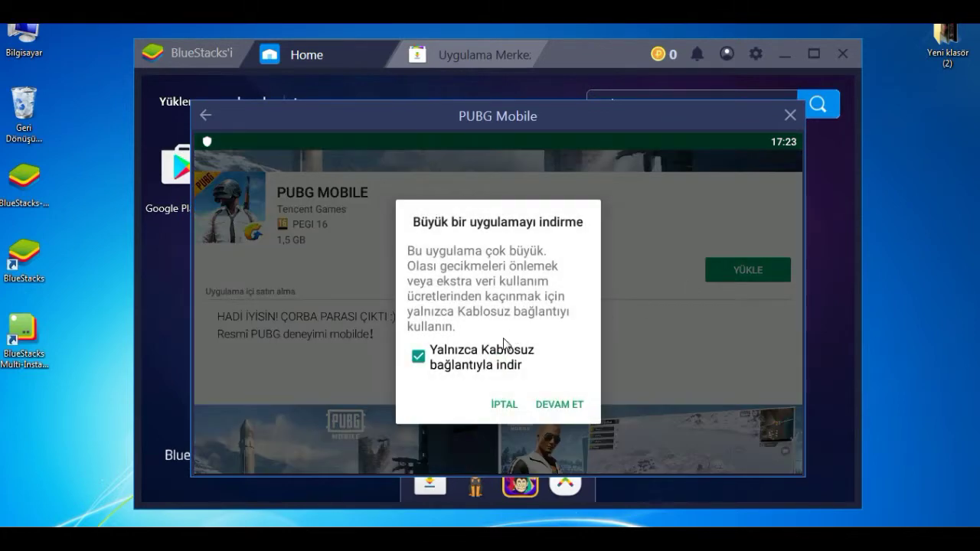
pyautogui.click(560, 403)
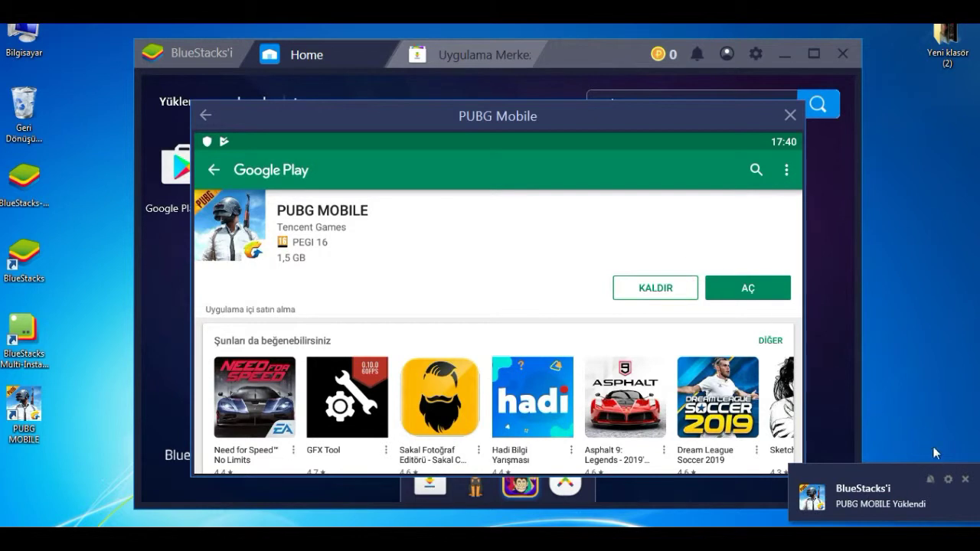
# - Open the installed PUBG MOBILE game and dismiss the installation notification
pyautogui.click(752, 289)
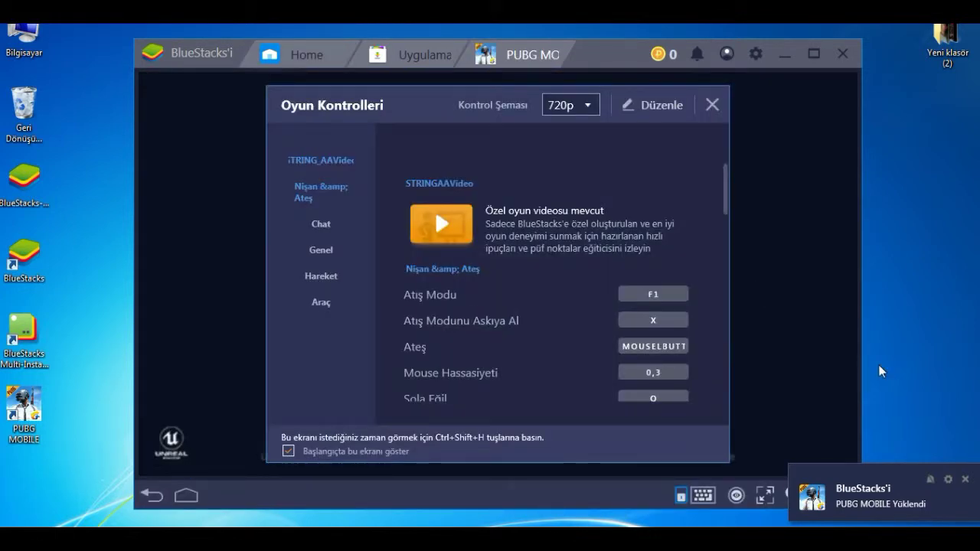
pyautogui.click(966, 480)
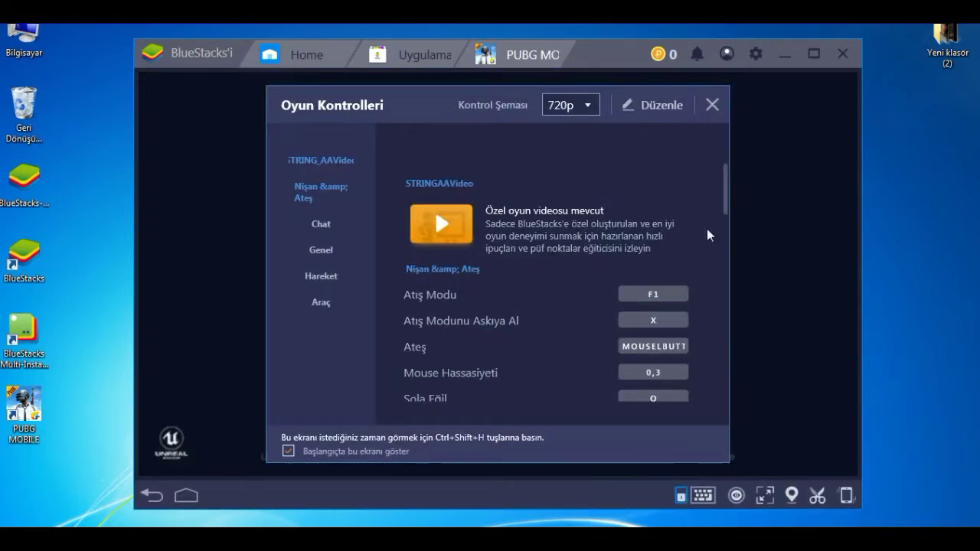
# - Review the aim and fire (Nişan & Ateş) and Chat key assignments in the PUBG MOBILE game controls
pyautogui.scroll(-1, 639, 203)
pyautogui.scroll(-2, 638, 203)
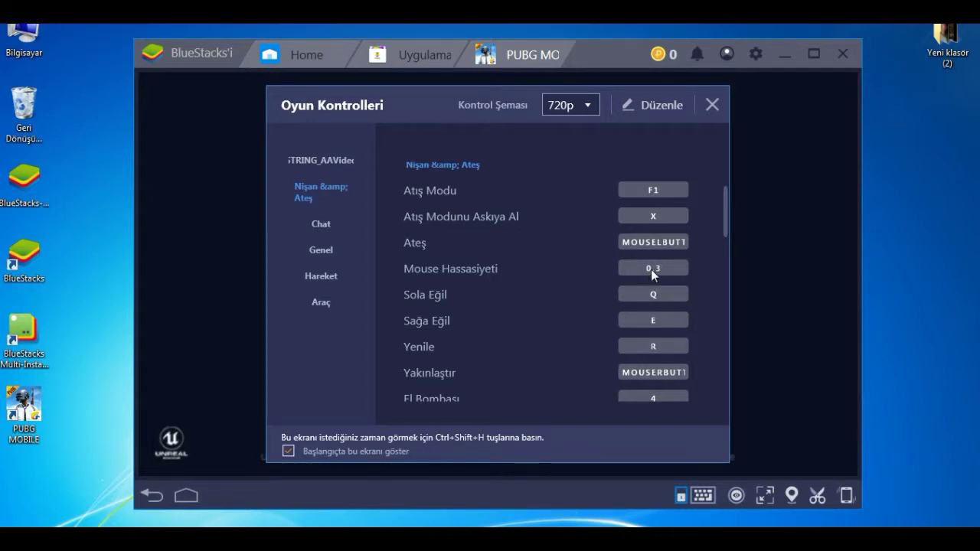
pyautogui.scroll(-1, 650, 268)
pyautogui.scroll(-1, 665, 331)
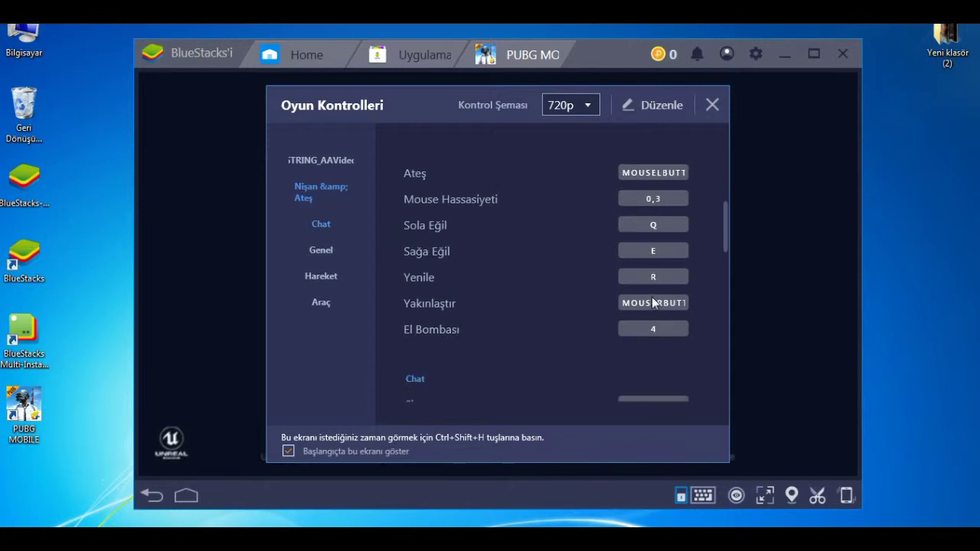
pyautogui.scroll(-2, 634, 307)
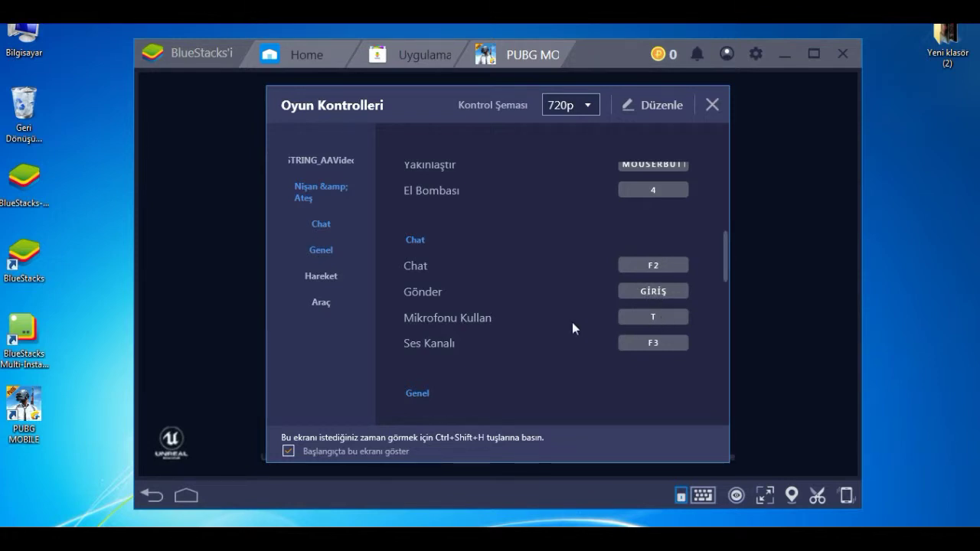
pyautogui.scroll(-1, 572, 323)
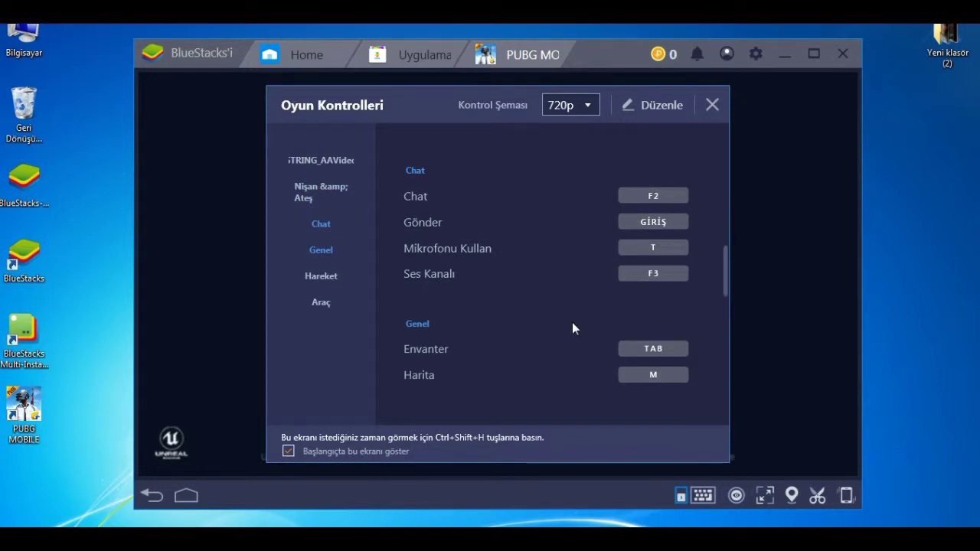
pyautogui.scroll(-2, 571, 322)
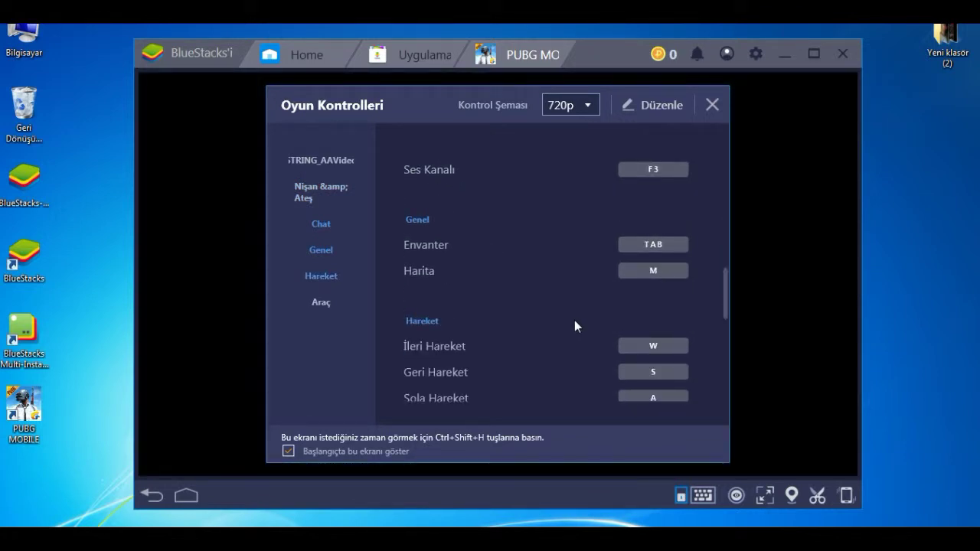
# - Examine the general (Genel) and movement (Hareket) key assignments in the game controls
pyautogui.scroll(2, 575, 319)
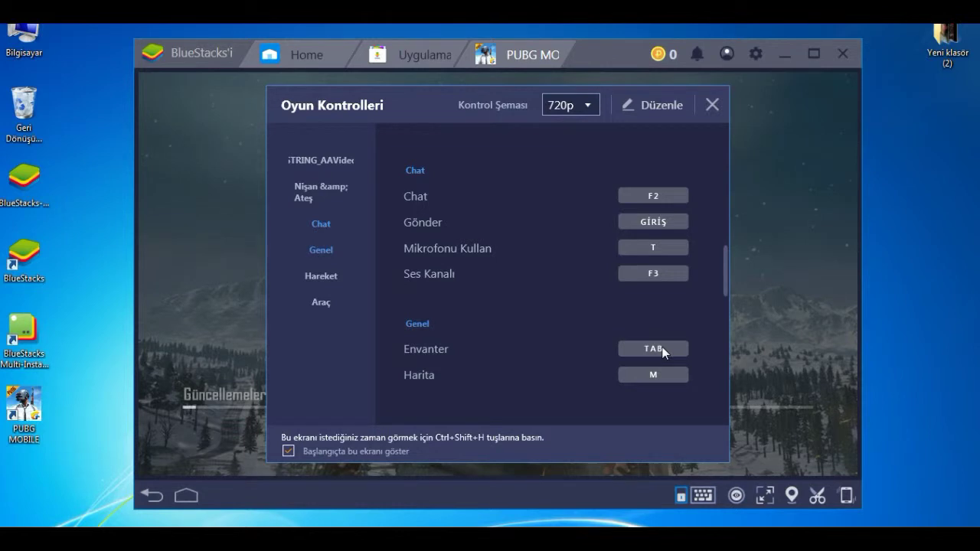
pyautogui.scroll(-1, 663, 351)
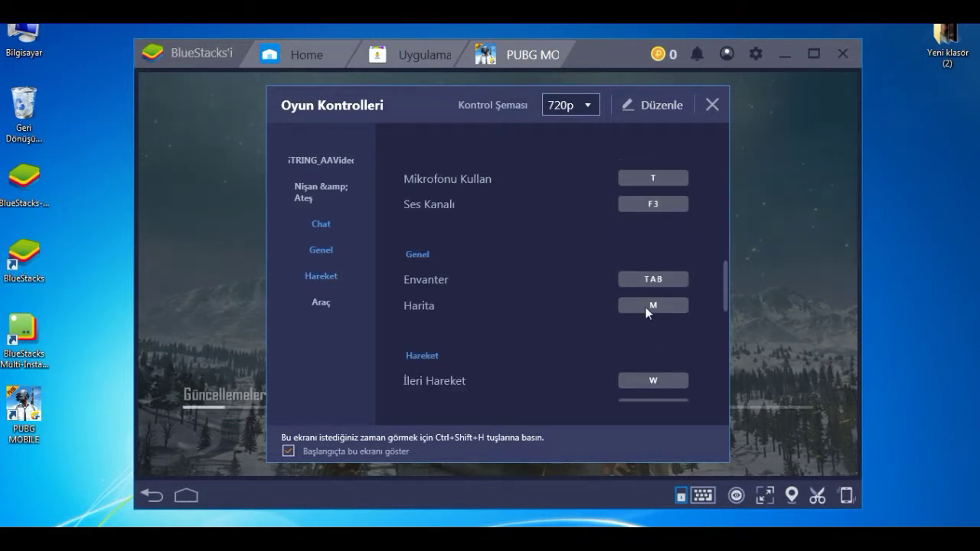
pyautogui.scroll(-1, 645, 308)
pyautogui.scroll(-1, 645, 311)
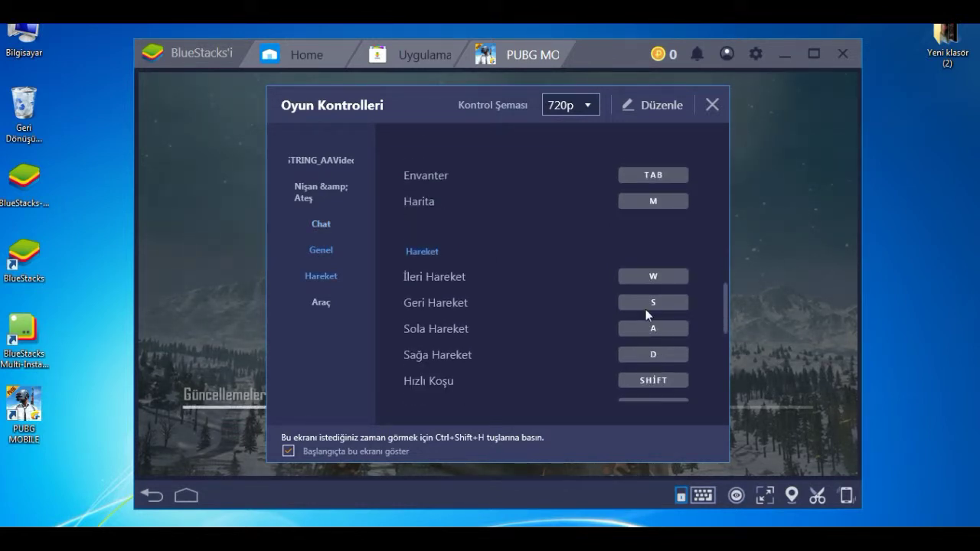
pyautogui.scroll(-1, 654, 331)
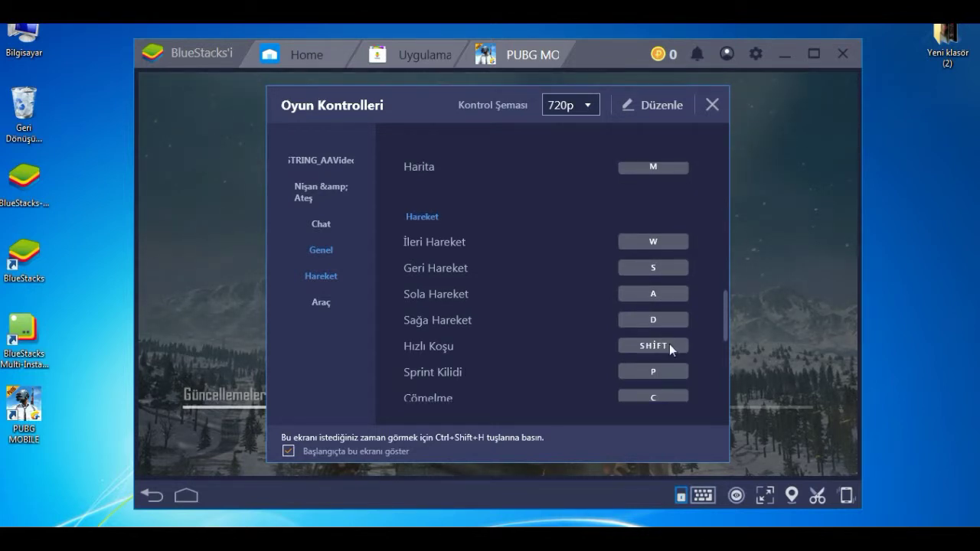
pyautogui.scroll(-2, 669, 344)
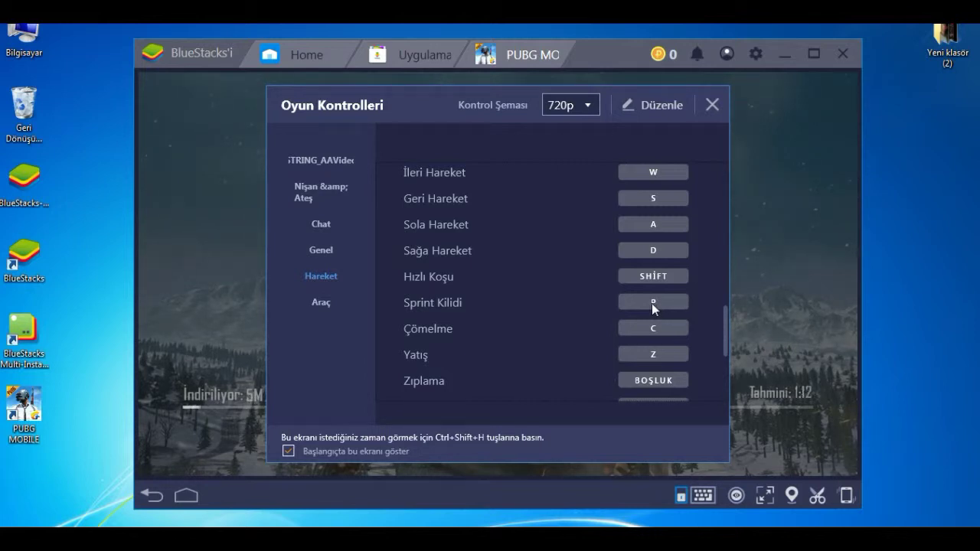
pyautogui.scroll(-2, 689, 305)
pyautogui.scroll(1, 667, 293)
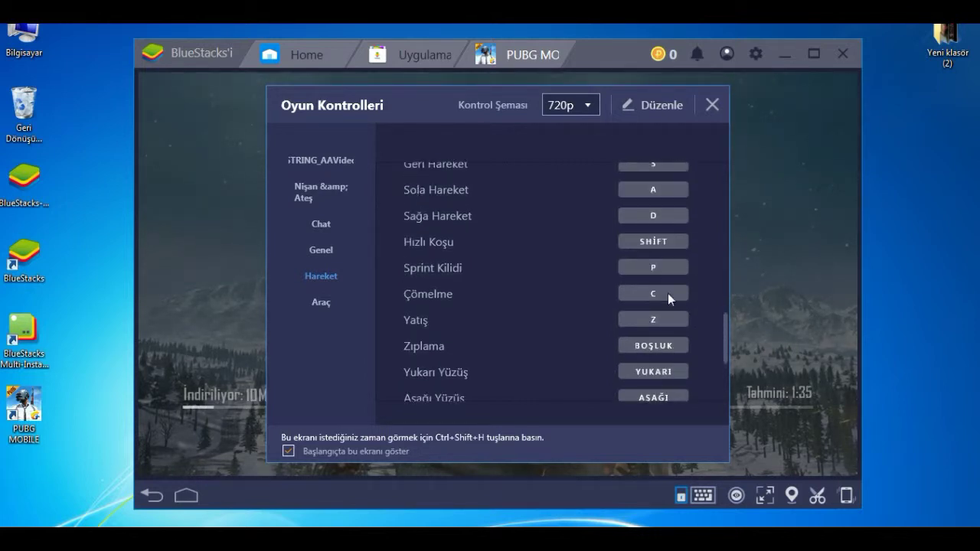
# - Edit the game controls to assign ALT to crouching (Çömelme) and save the changes
pyautogui.click(647, 107)
pyautogui.scroll(-5, 670, 215)
pyautogui.scroll(-8, 683, 247)
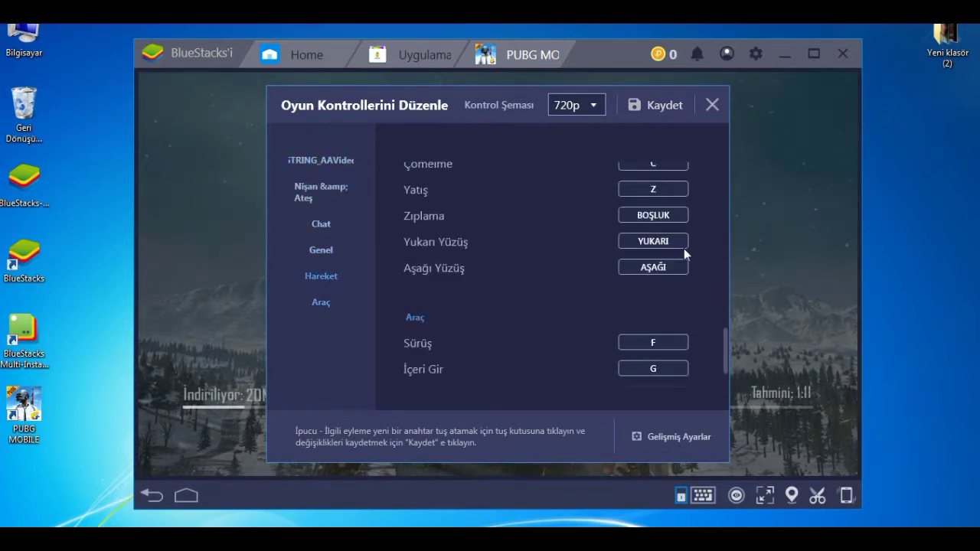
pyautogui.scroll(4, 655, 286)
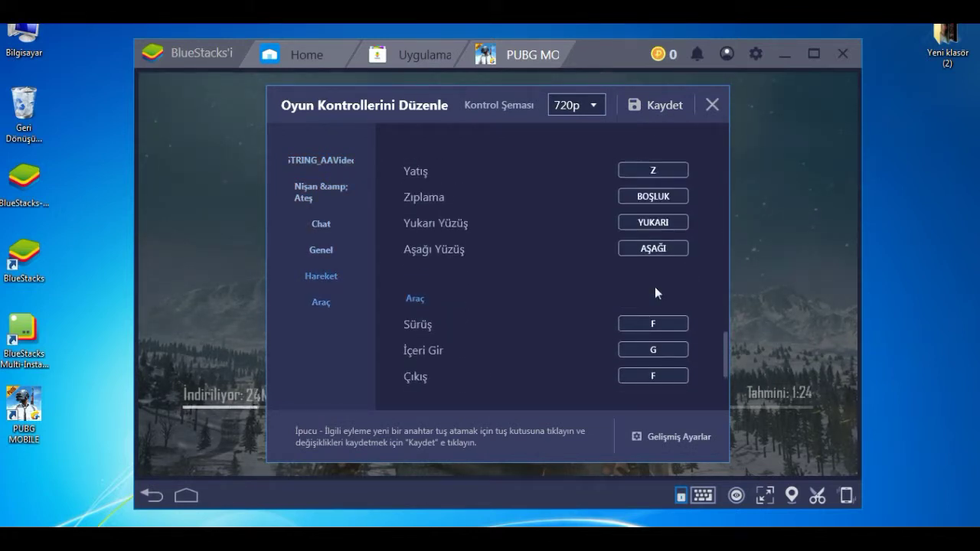
pyautogui.click(654, 214)
pyautogui.press('alt')
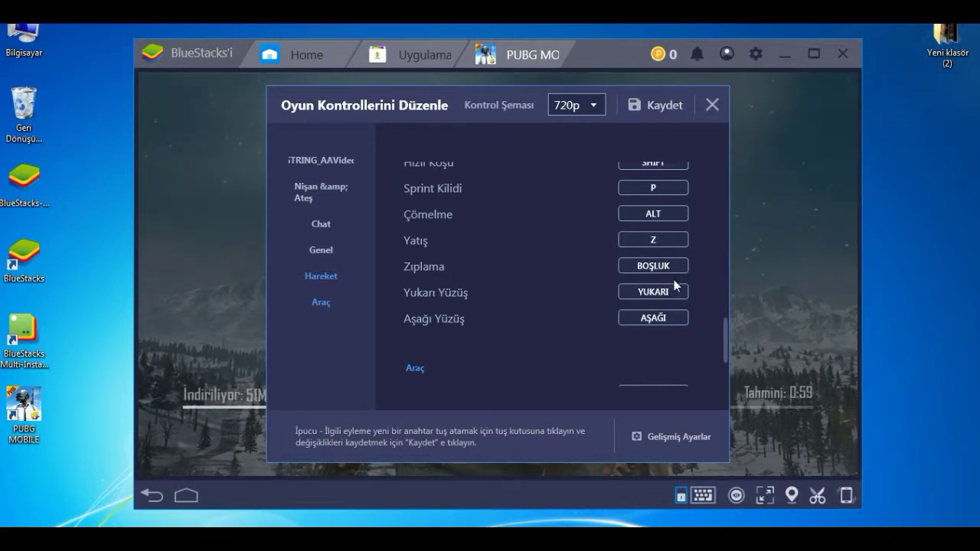
pyautogui.click(657, 106)
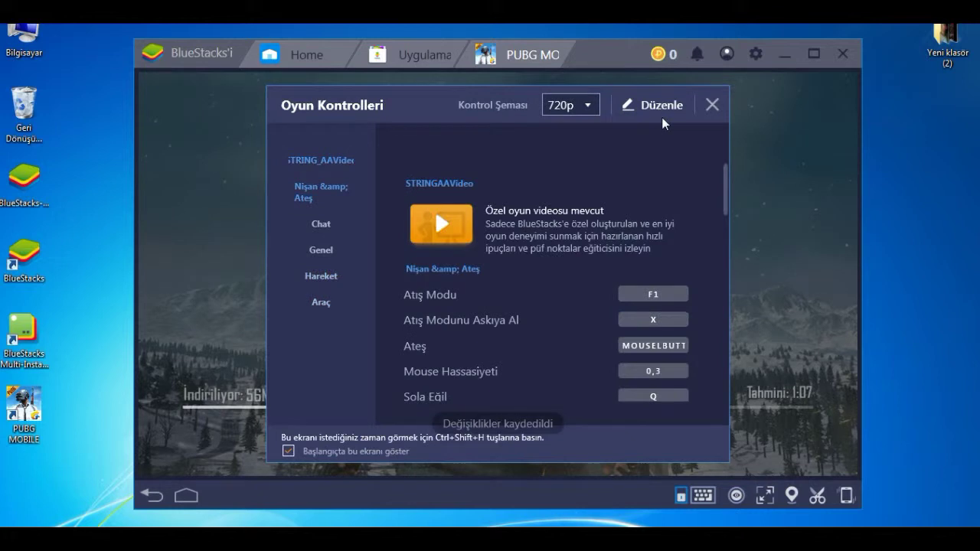
# - Look through the saved key list down to the vehicle controls, then close it and dismiss the screen controls tip
pyautogui.moveTo(725, 183); pyautogui.dragTo(725, 395)
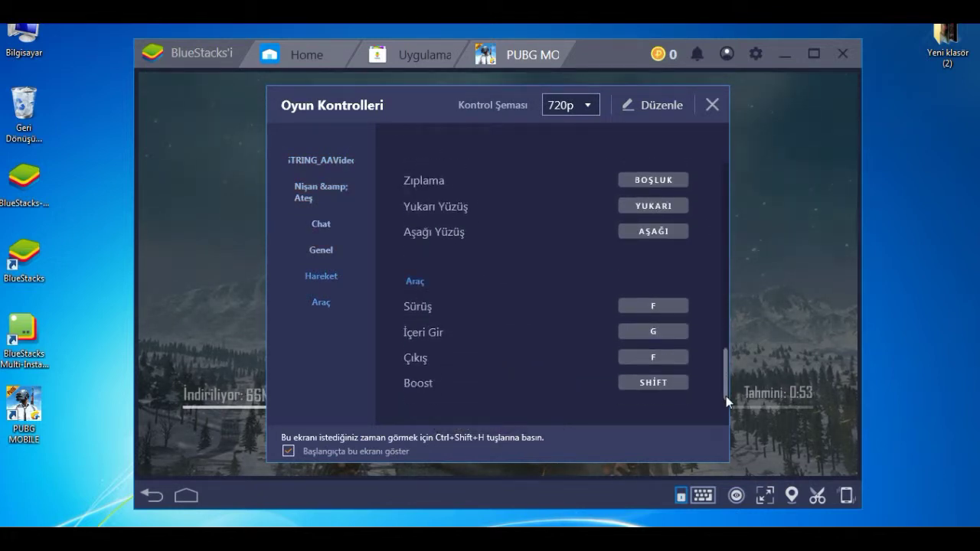
pyautogui.moveTo(726, 396); pyautogui.dragTo(725, 128)
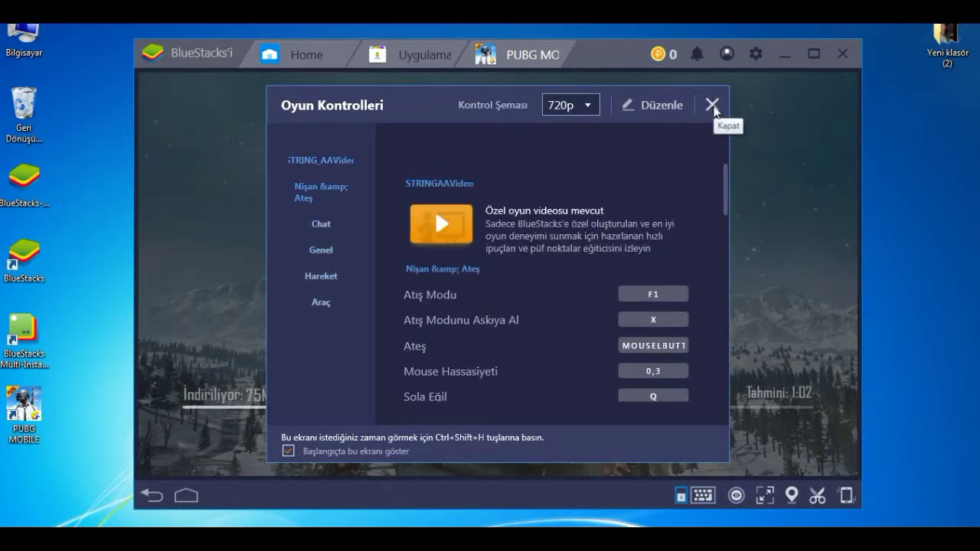
pyautogui.click(712, 106)
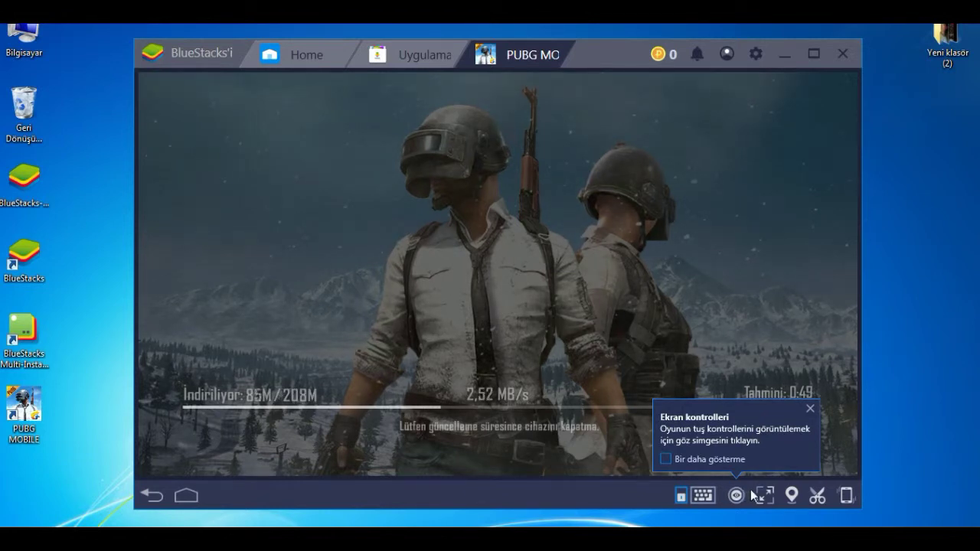
pyautogui.click(810, 410)
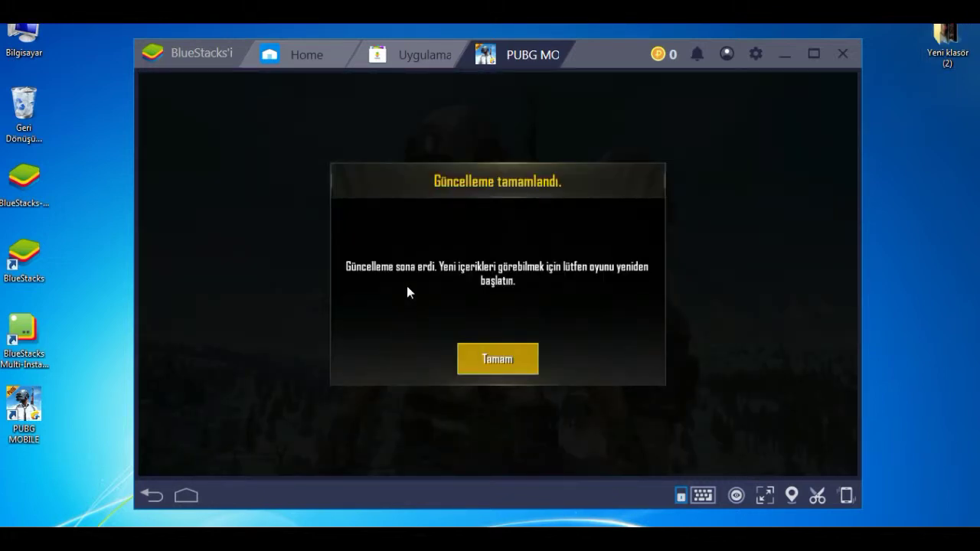
# - Acknowledge the completed update to restart the game, and close the game controls window
pyautogui.click(492, 361)
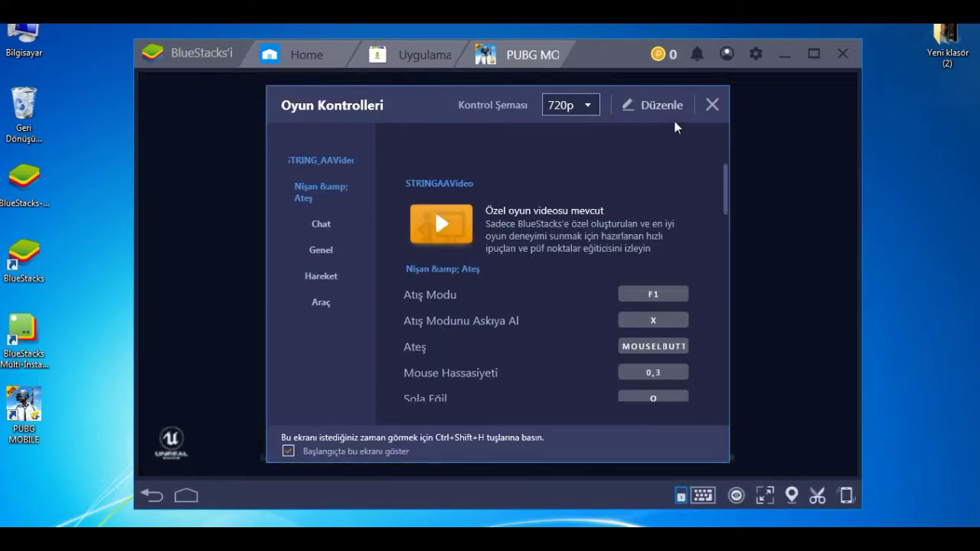
pyautogui.click(711, 104)
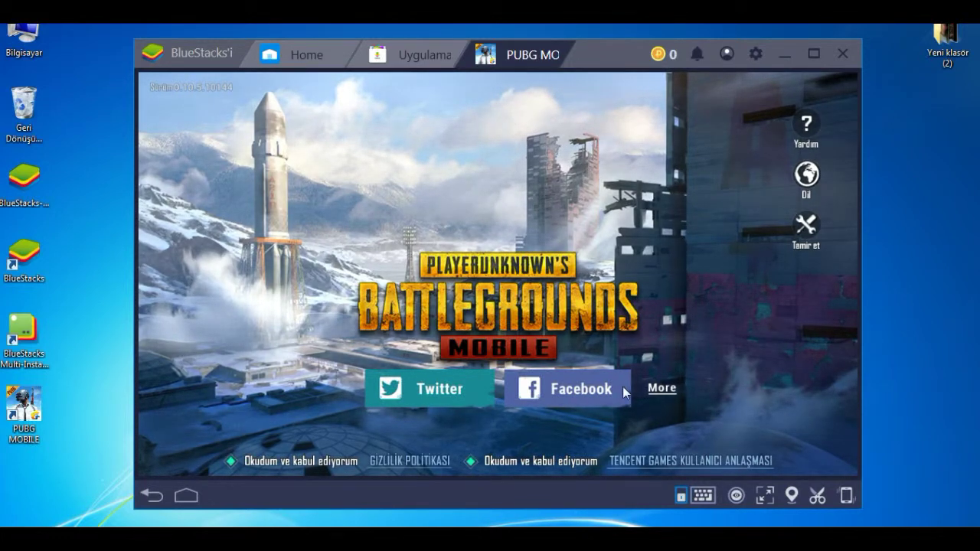
# - Log in to PUBG MOBILE as a guest through the additional login methods, accepting the guest mode notice
pyautogui.click(662, 390)
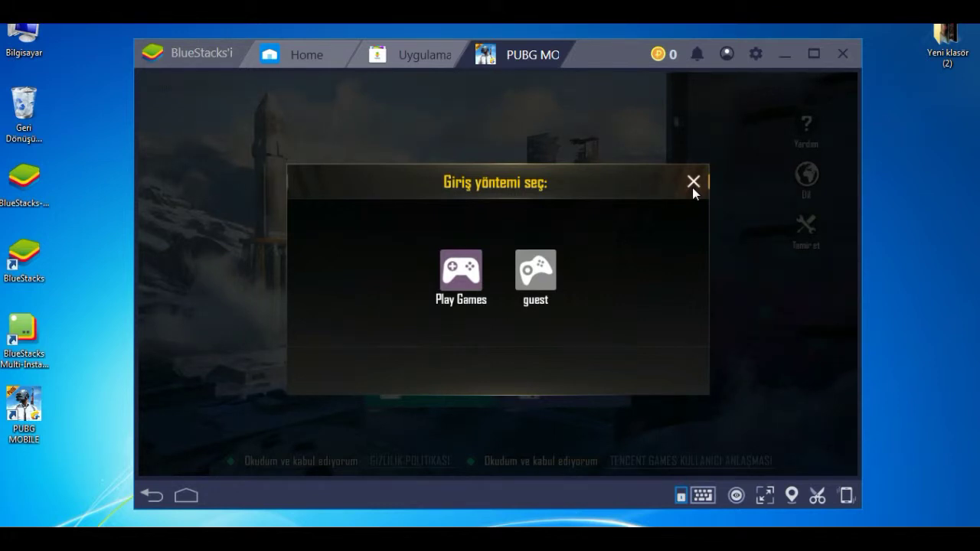
pyautogui.click(535, 269)
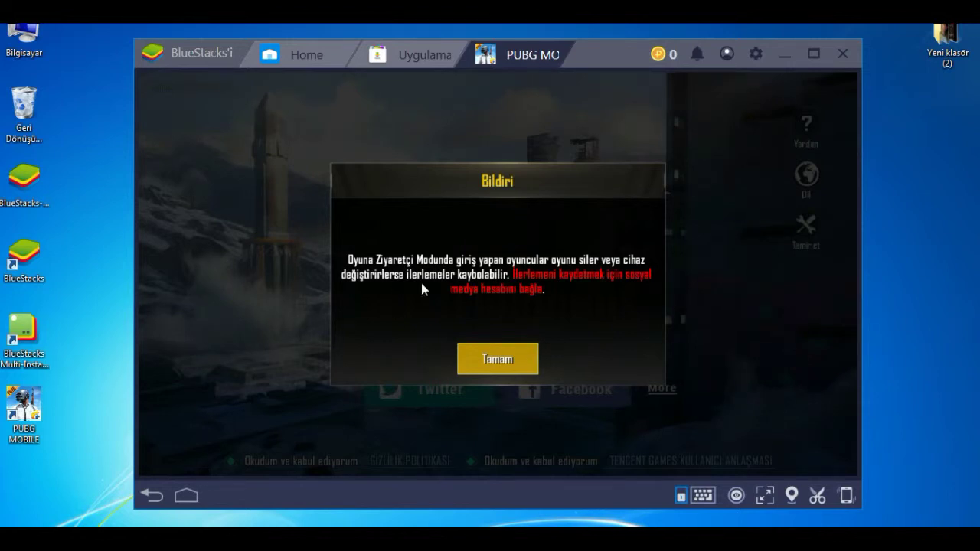
pyautogui.click(504, 358)
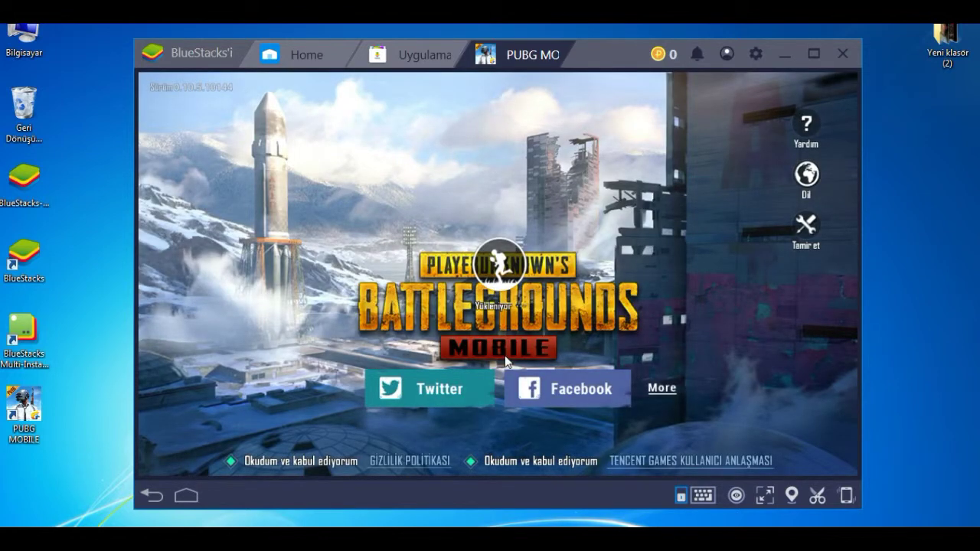